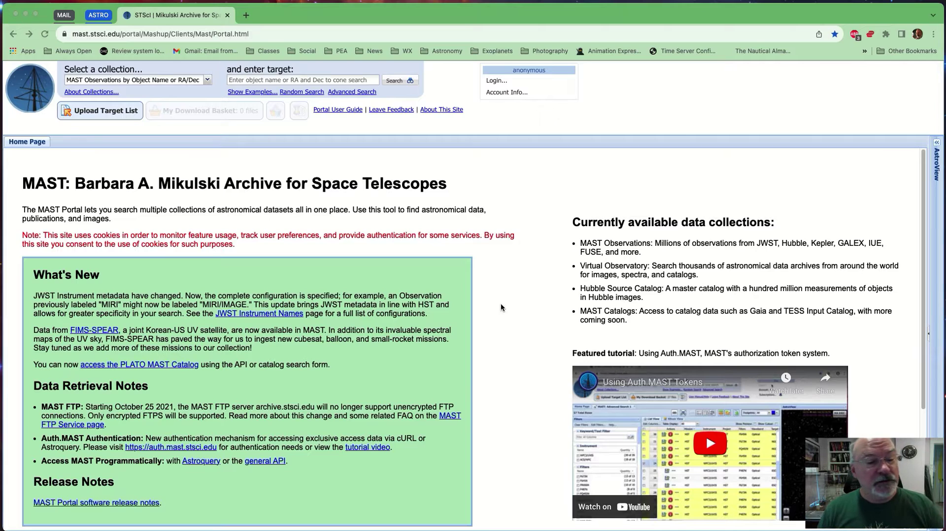
Step: Keep MAST Observations as the collection and open the Advanced Search filter panels
scroll(501, 308, down, 2)
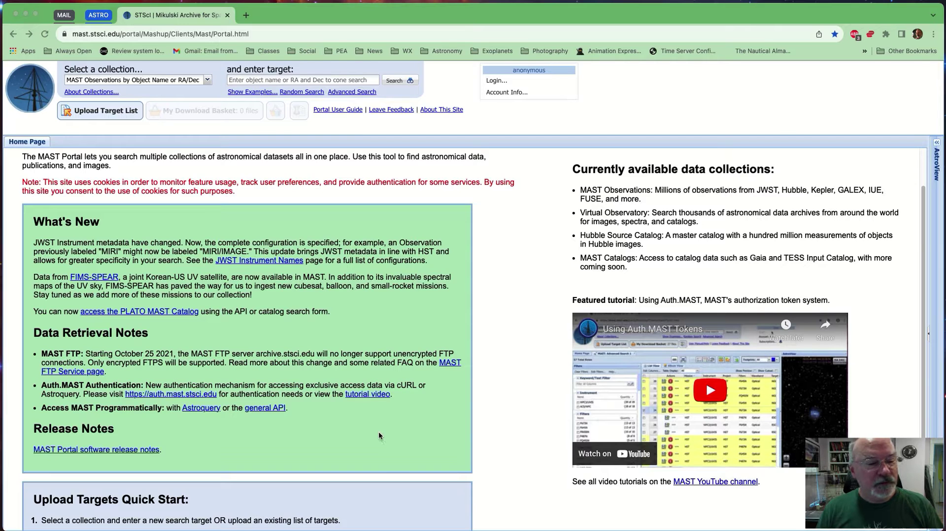
scroll(378, 432, down, 1)
scroll(378, 434, down, 3)
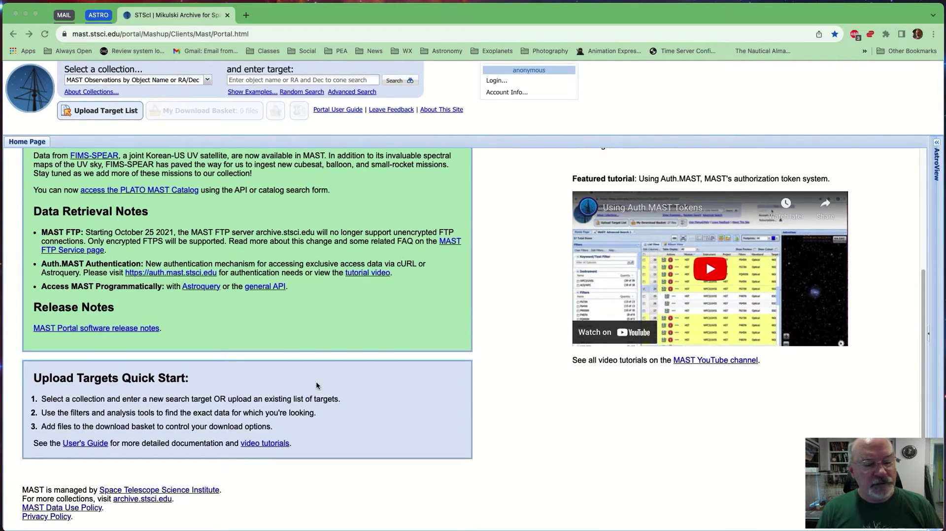
scroll(326, 387, up, 4)
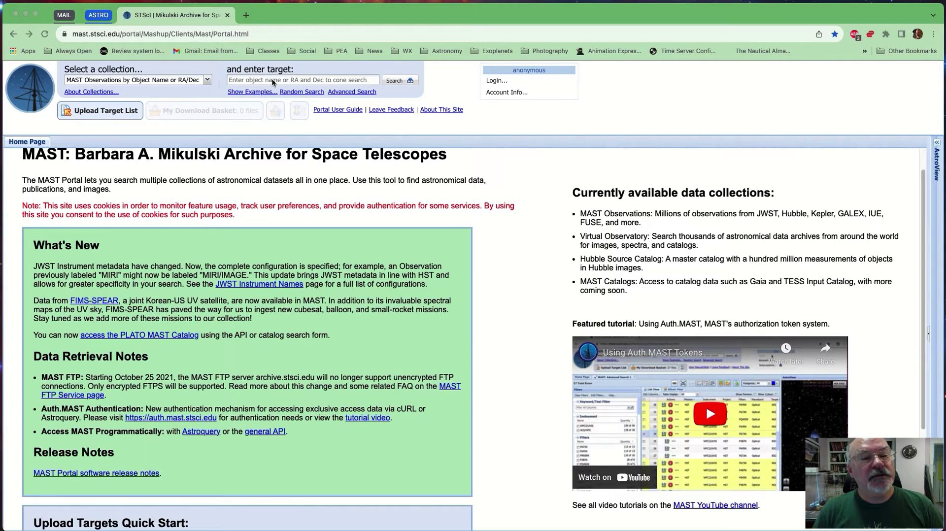
click(208, 81)
click(208, 82)
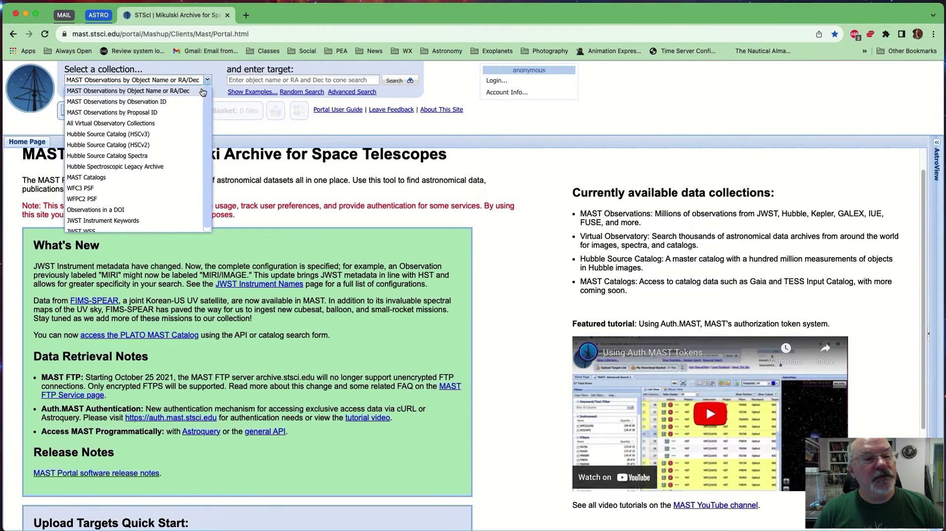
click(209, 82)
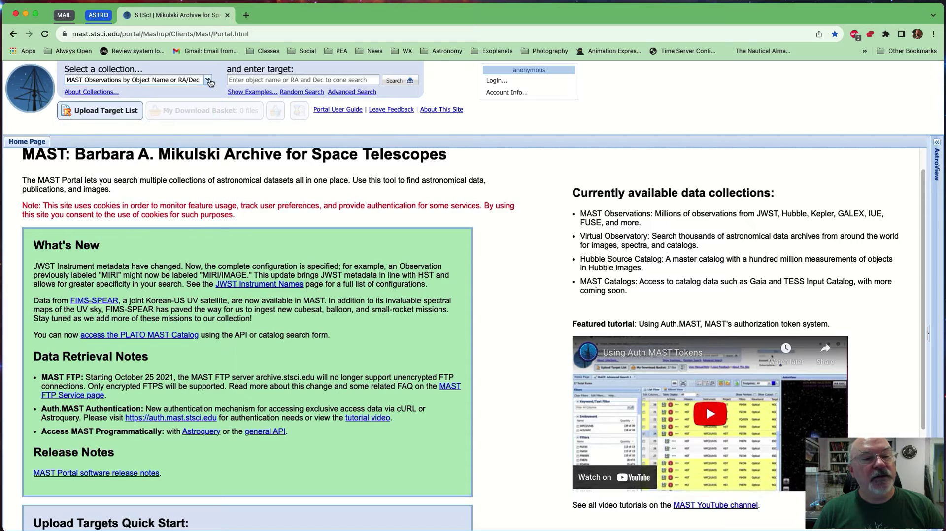
click(347, 93)
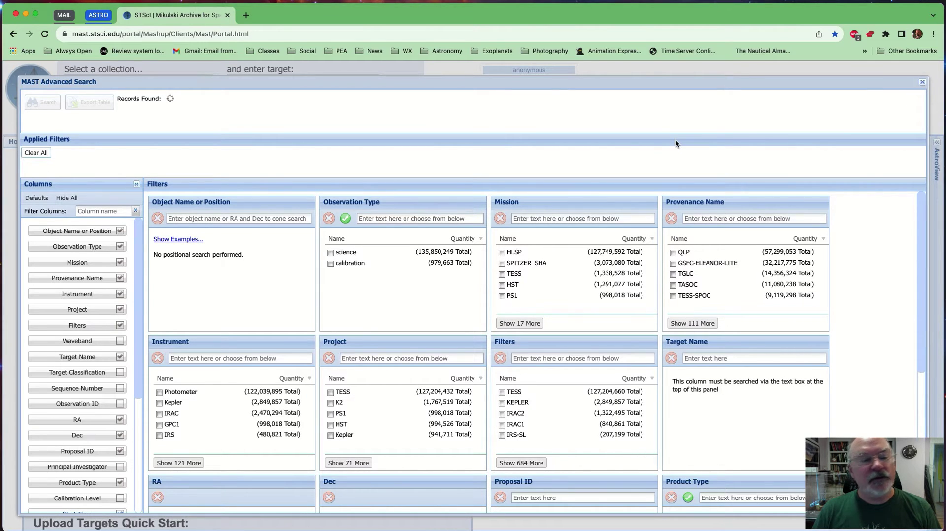
Step: Filter the Mission panel to JWST
click(559, 217)
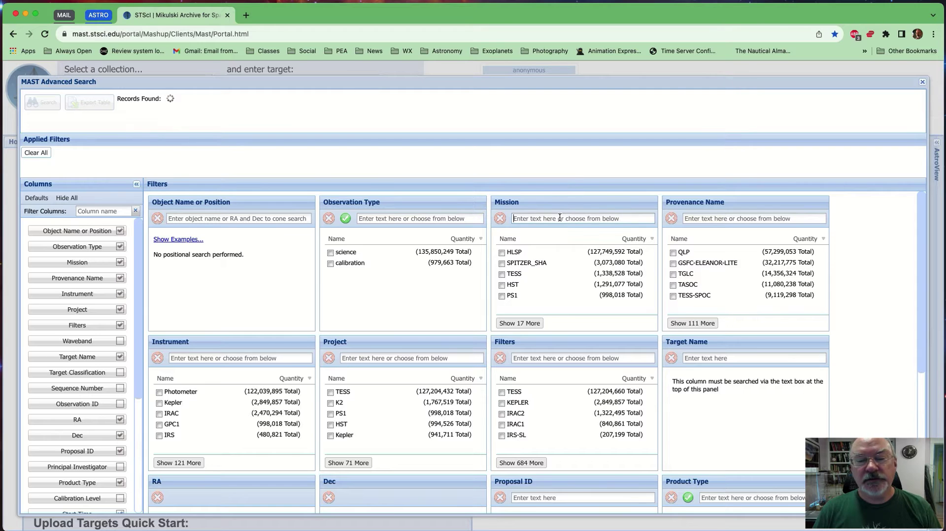
click(536, 219)
text(JWST)
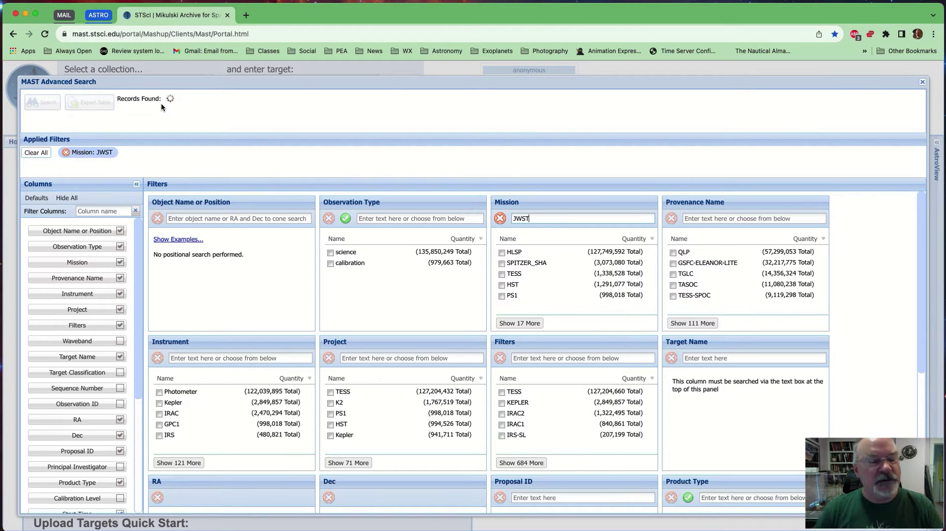
Step: Resolve NGC 3324 as the target position and load the matching results into a table
click(211, 220)
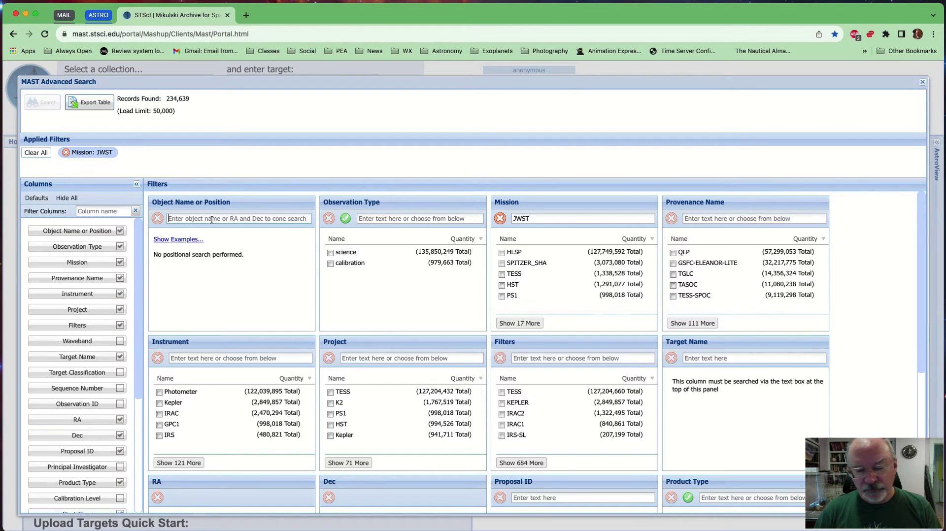
click(212, 220)
text(NGC 33)
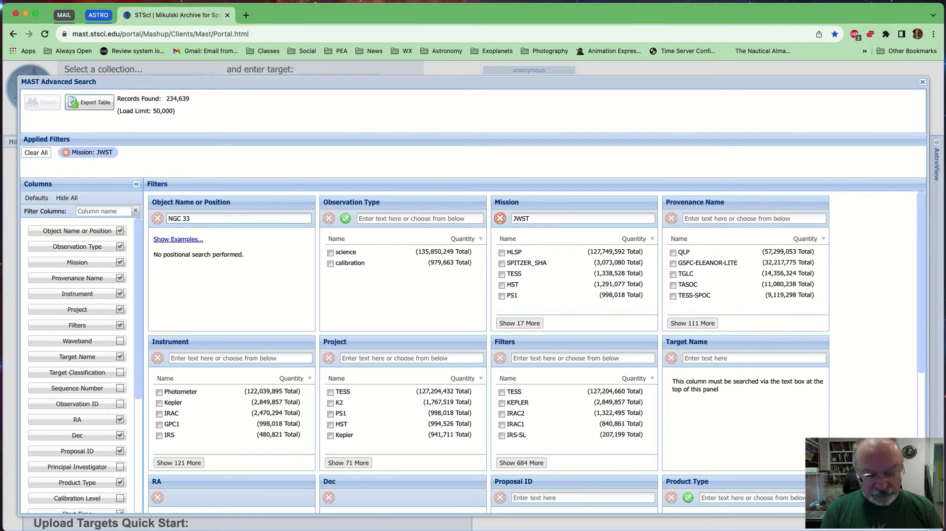
text(24)
key(Return)
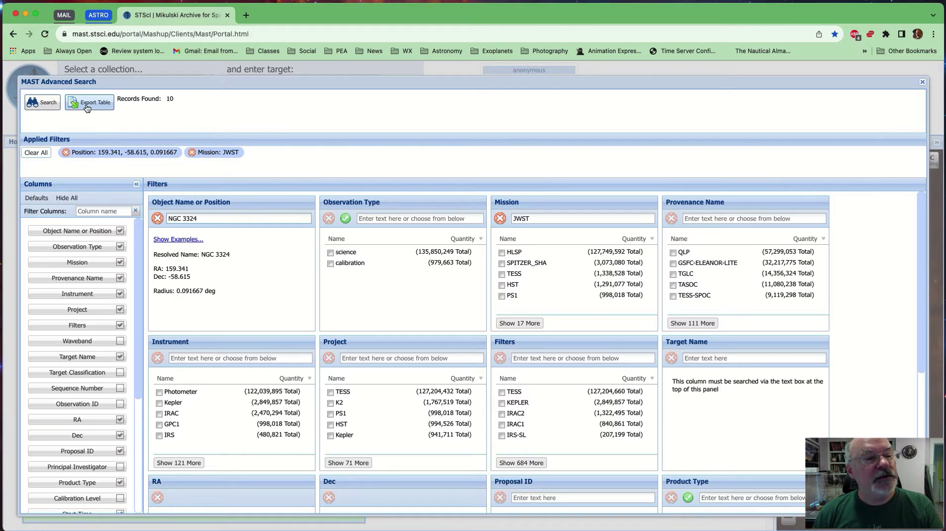
click(47, 108)
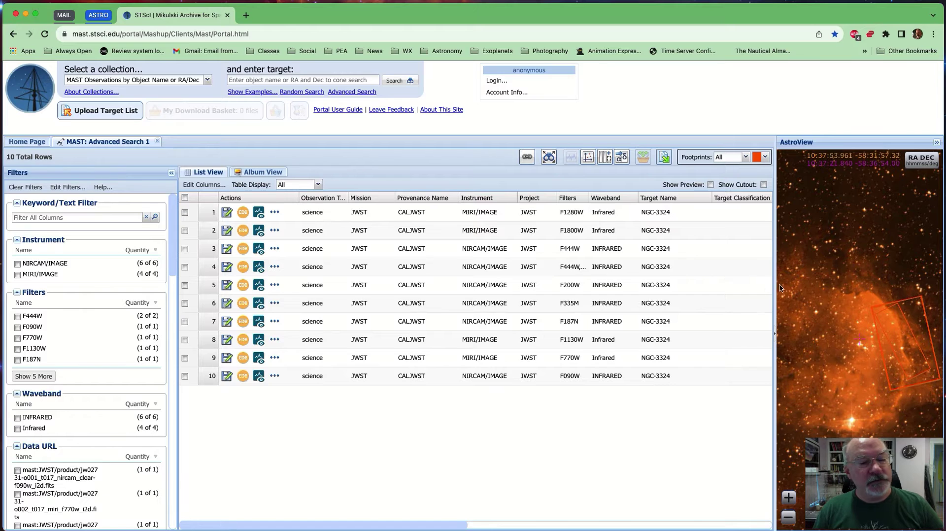
Step: Sort the results by Instrument in descending order so NIRCam rows come first
click(493, 198)
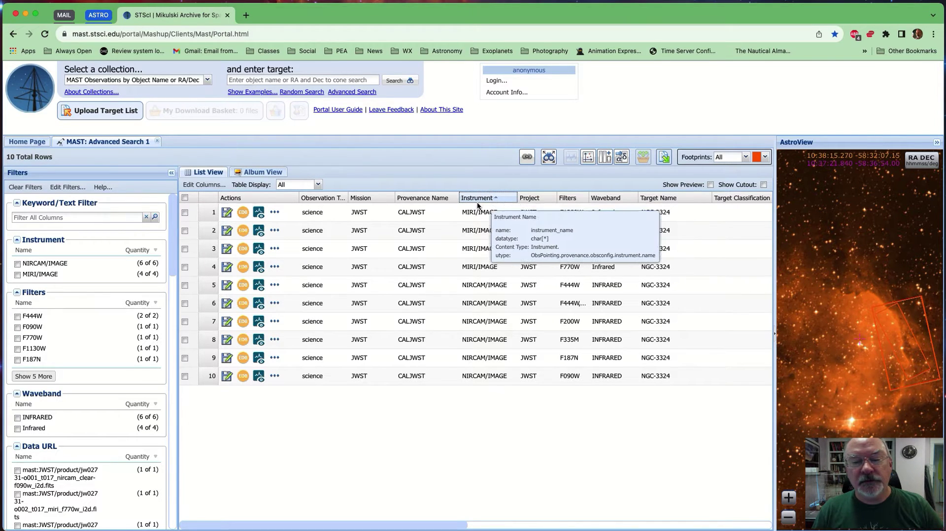
click(478, 198)
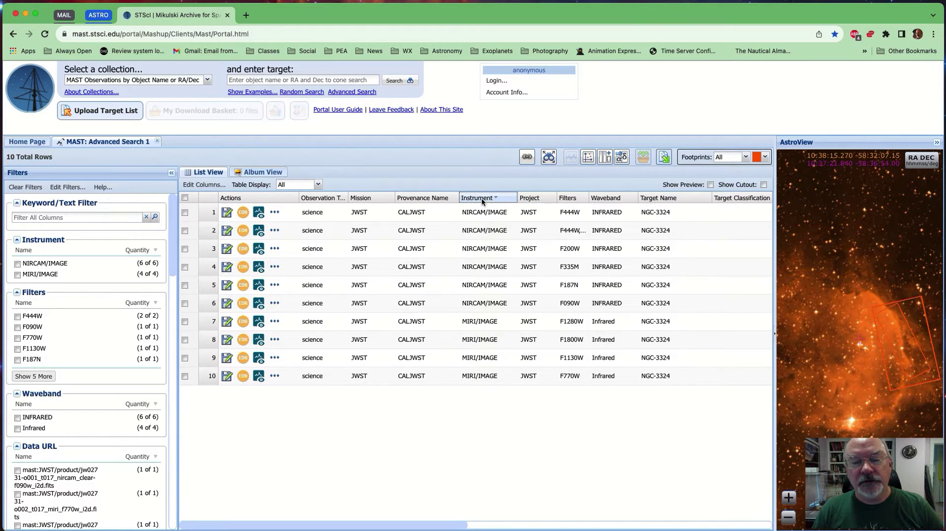
click(18, 265)
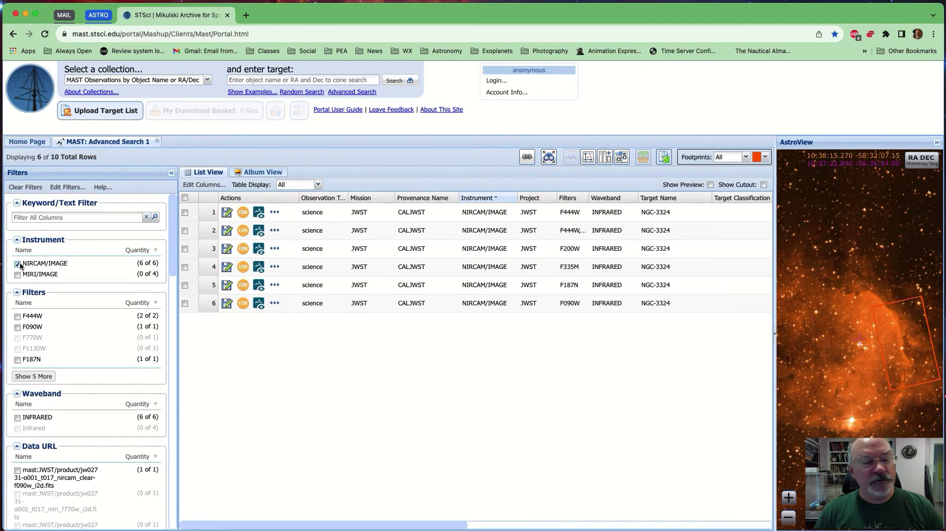
click(18, 265)
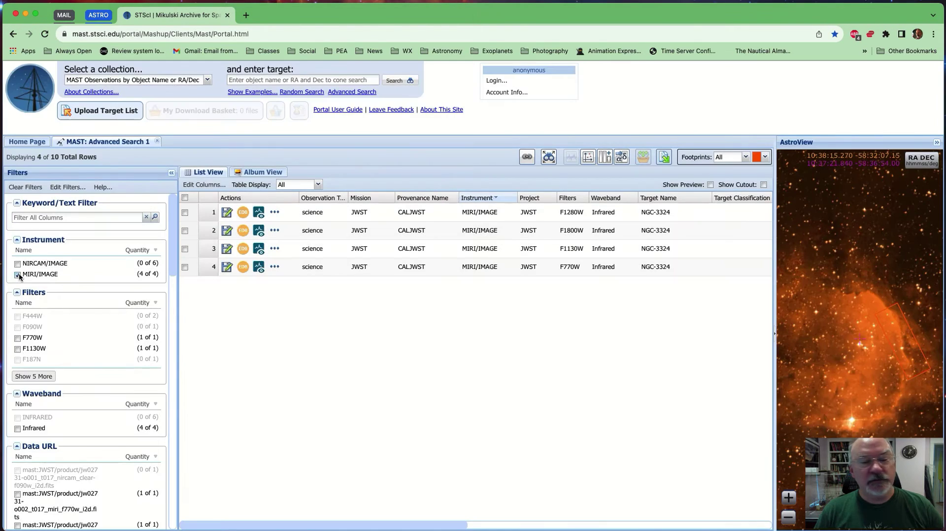
click(19, 275)
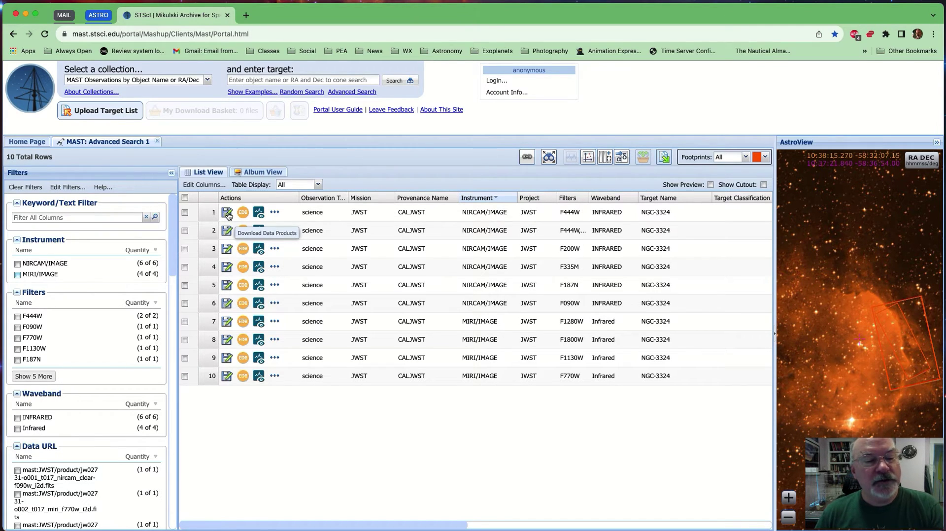
Step: Save the first F444W observation's 583 MB MAST_2023-08-21T1000.zip to Downloads and expand it
click(227, 213)
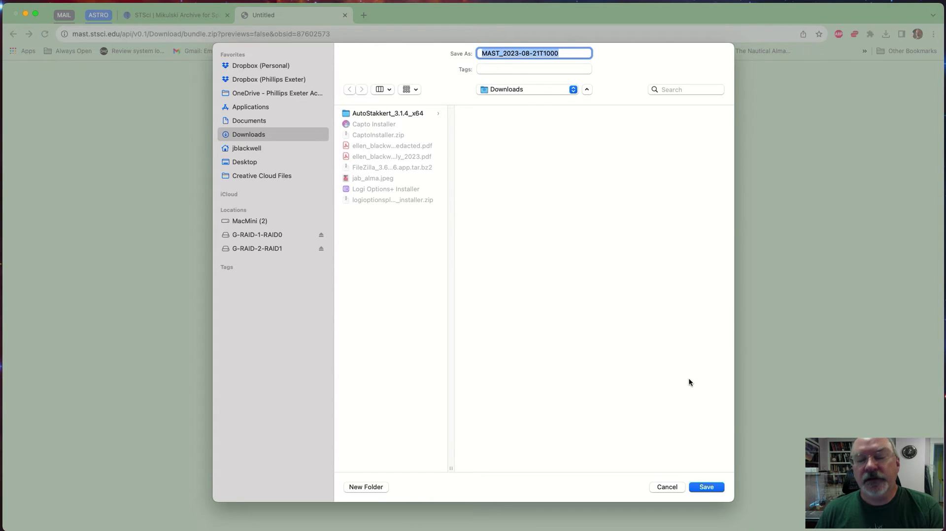
click(706, 487)
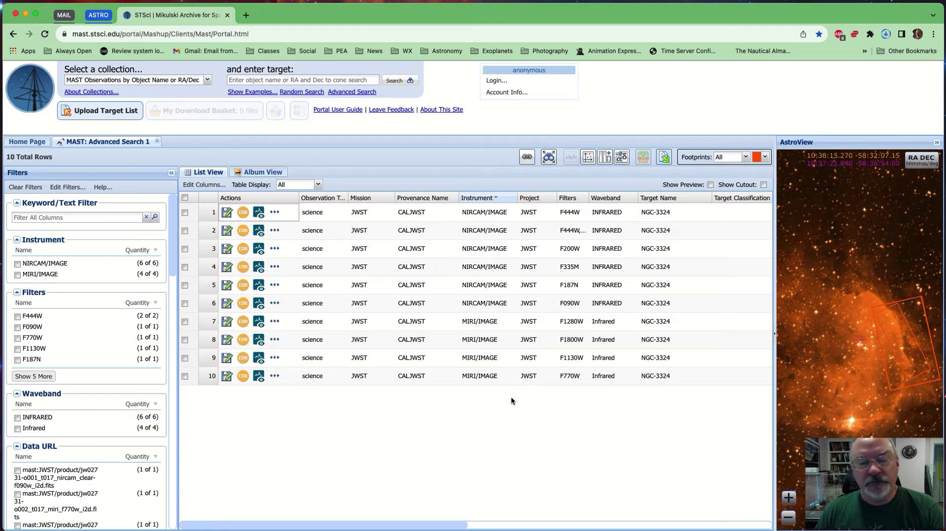
click(885, 34)
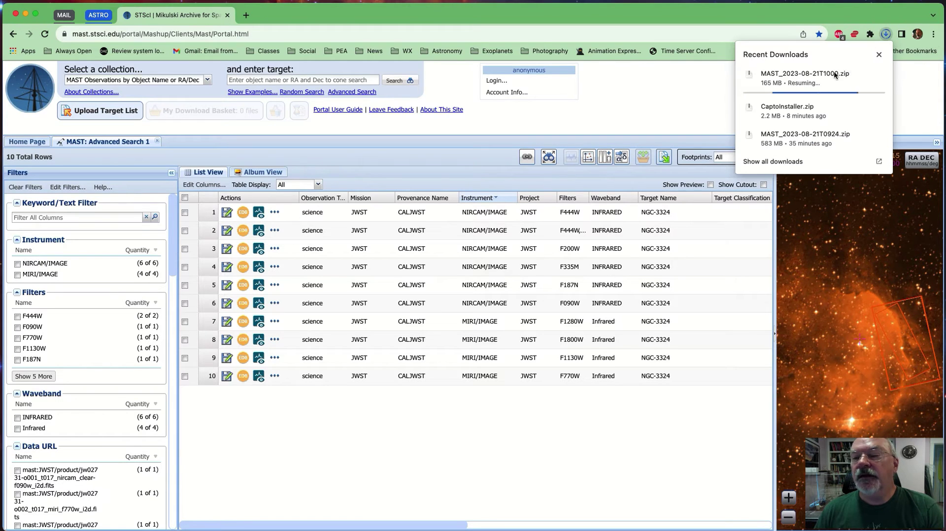
mouse_move(785, 90)
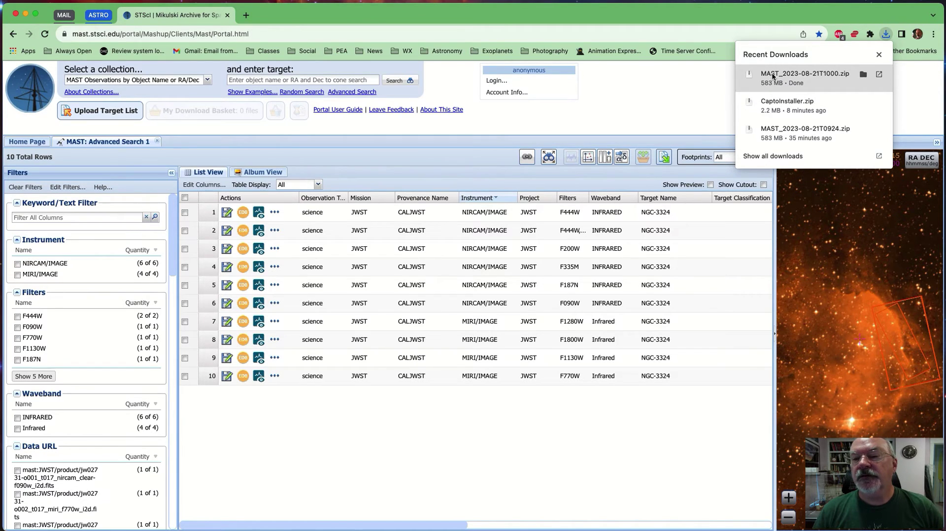
click(772, 73)
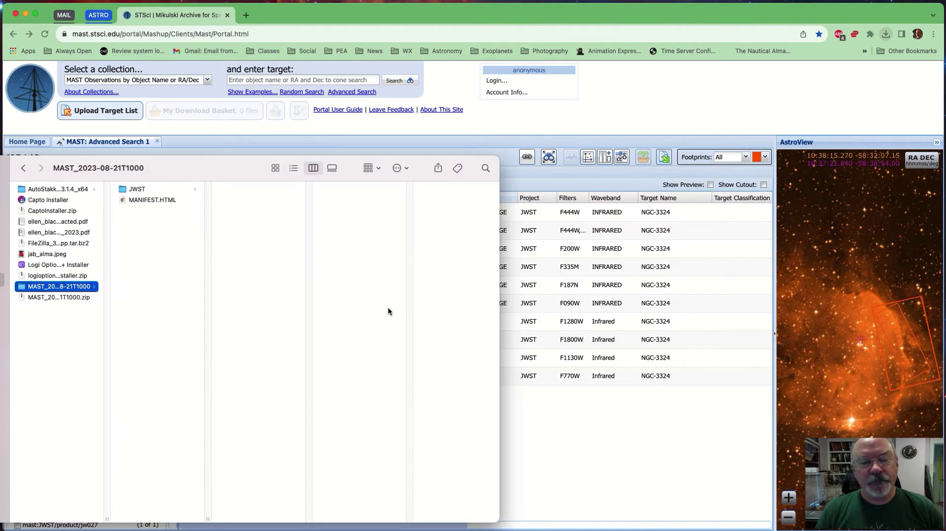
Step: Open the JWST folder in the expanded download and select MANIFEST.HTML
drag(232, 160, 454, 125)
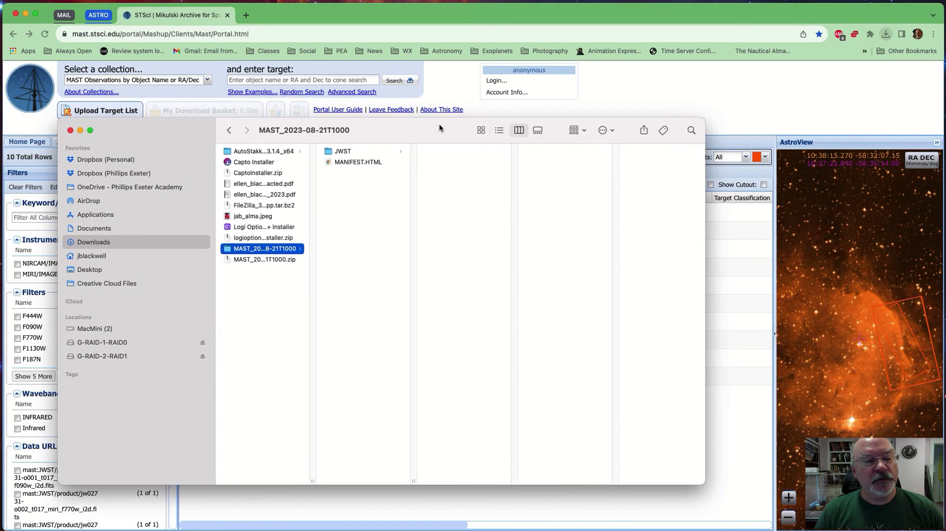
click(358, 152)
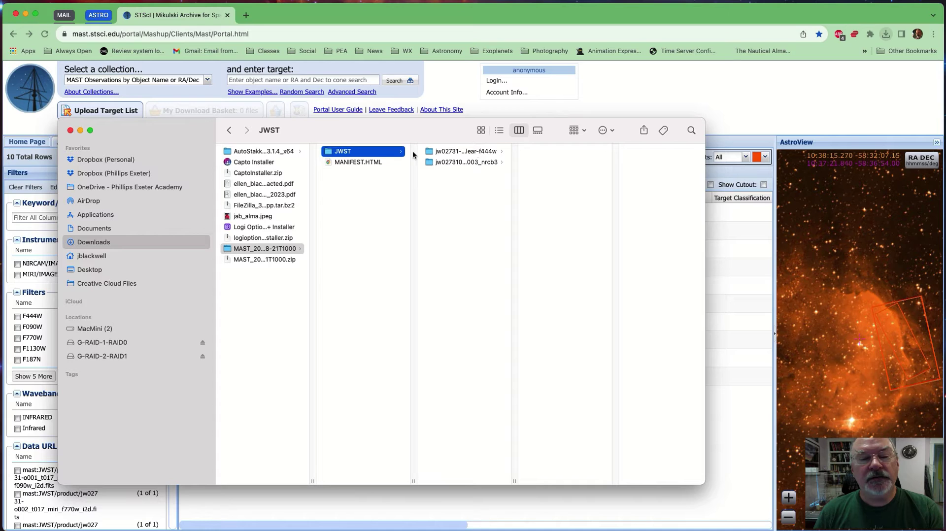
click(371, 162)
Step: Preview the manifest, then browse the JWST subfolders to the clear-f444w observation folder
key(space)
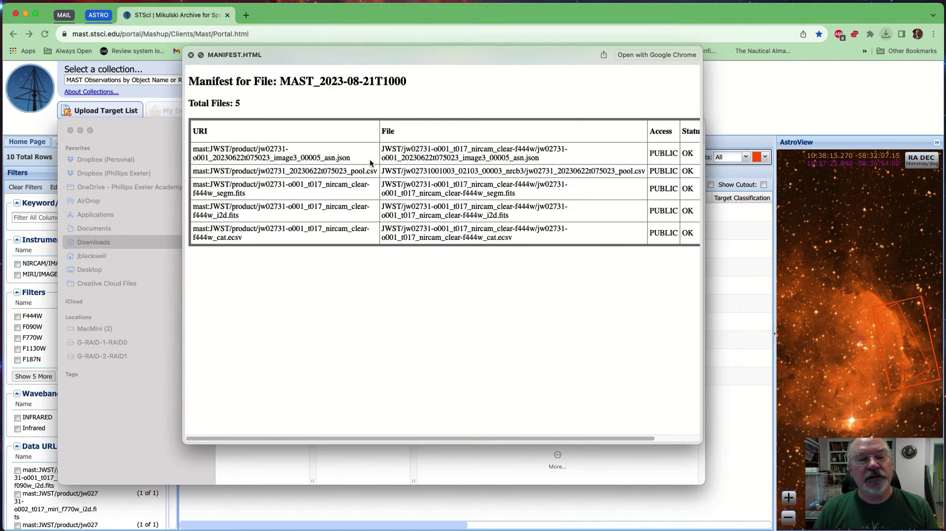
key(space)
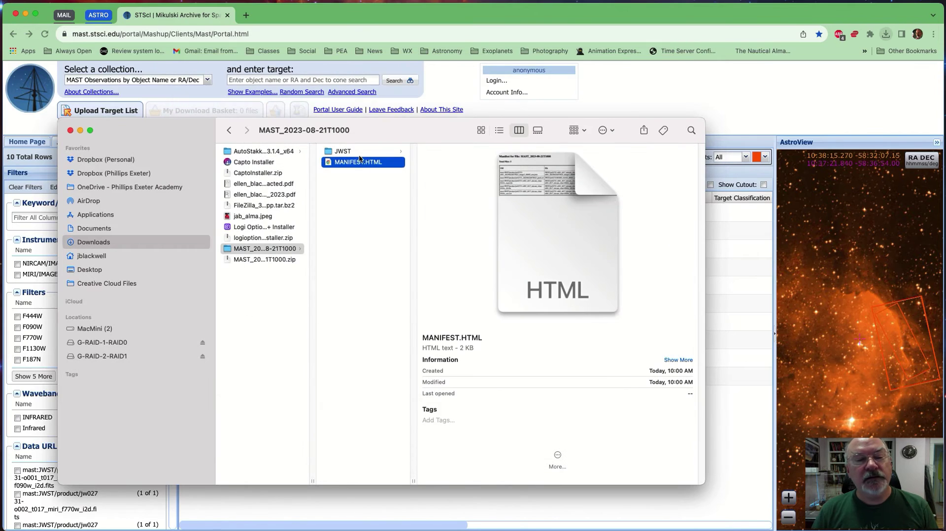
click(358, 154)
click(457, 163)
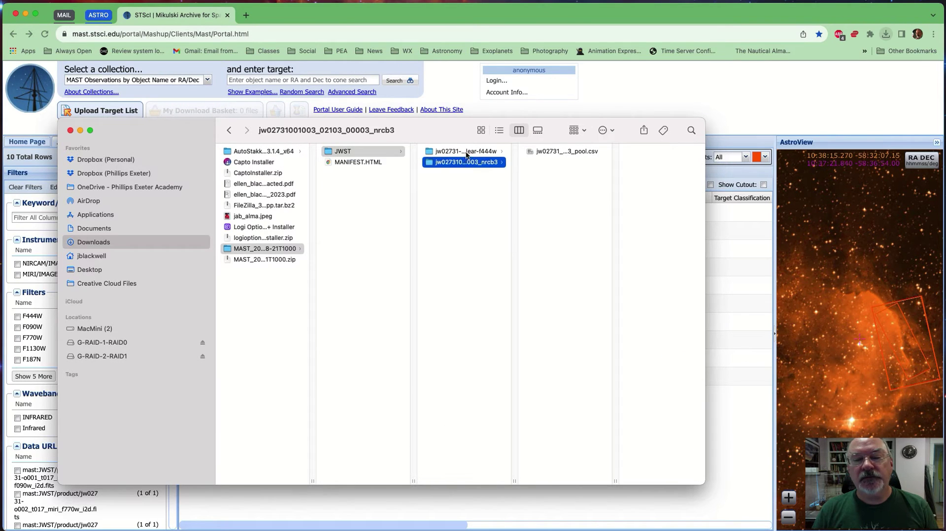
click(465, 152)
click(467, 162)
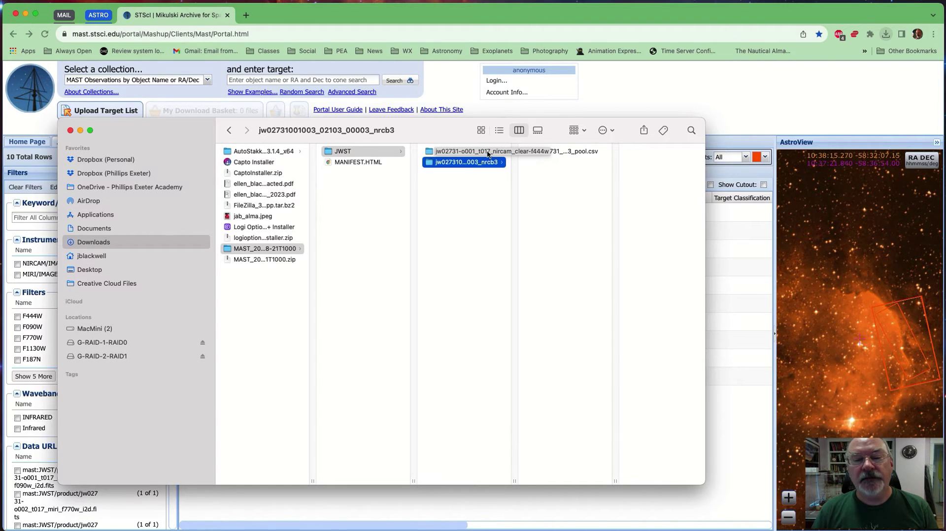
click(487, 152)
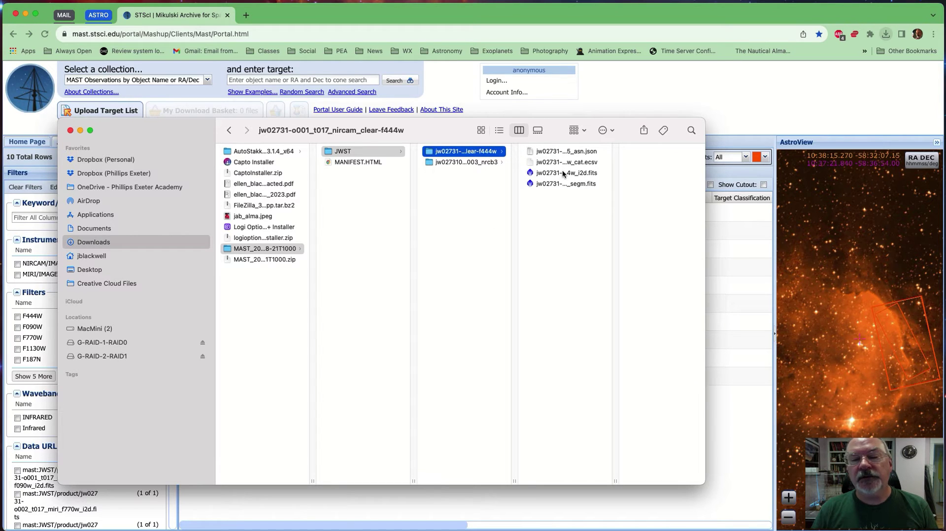
Step: Widen the column and select jw02731-o001_t017_nircam_clear-f444w_i2d.fits
double_click(615, 482)
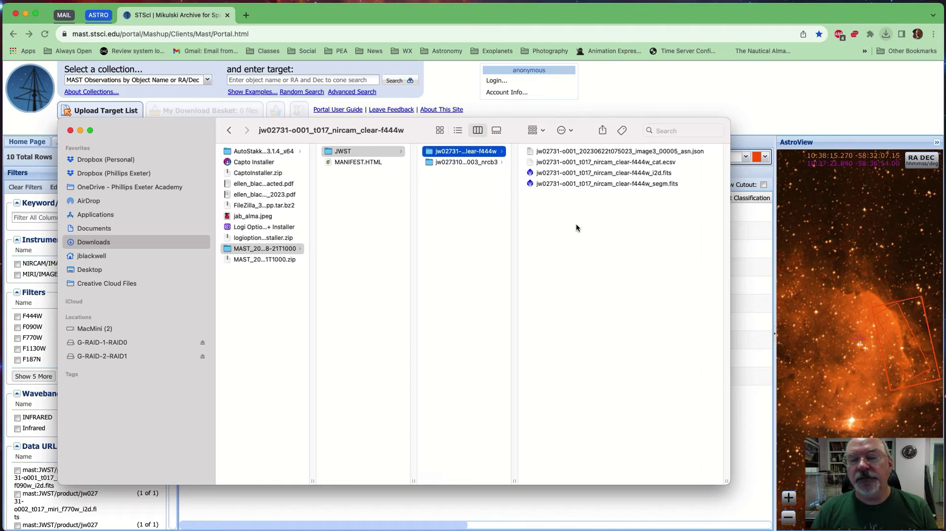
click(673, 184)
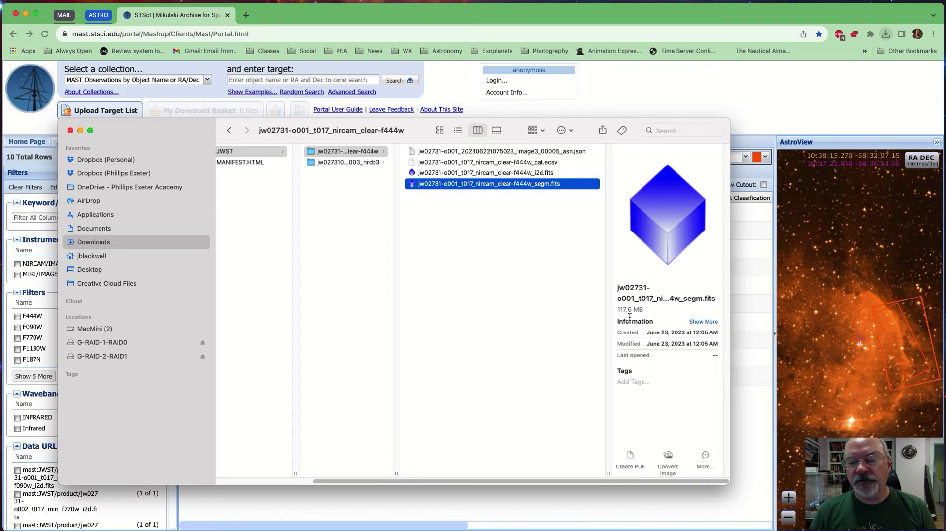
click(495, 174)
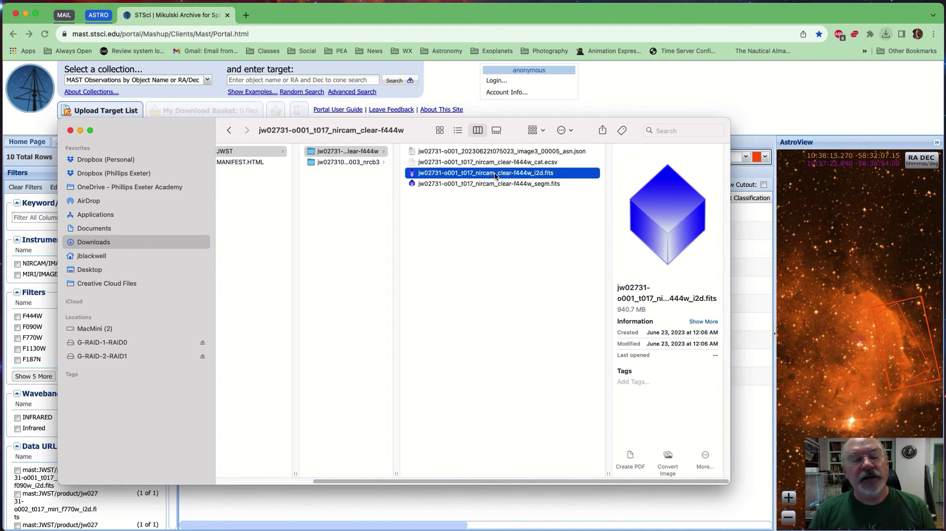
right_click(495, 173)
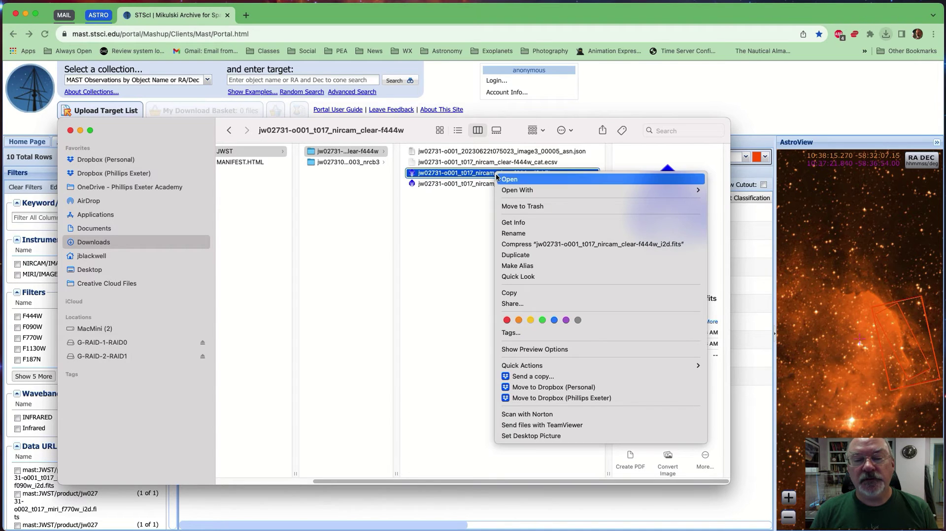
Step: Open the i2d.fits file with PixInsight and auto-stretch its VAR_FLAT image
mouse_move(507, 190)
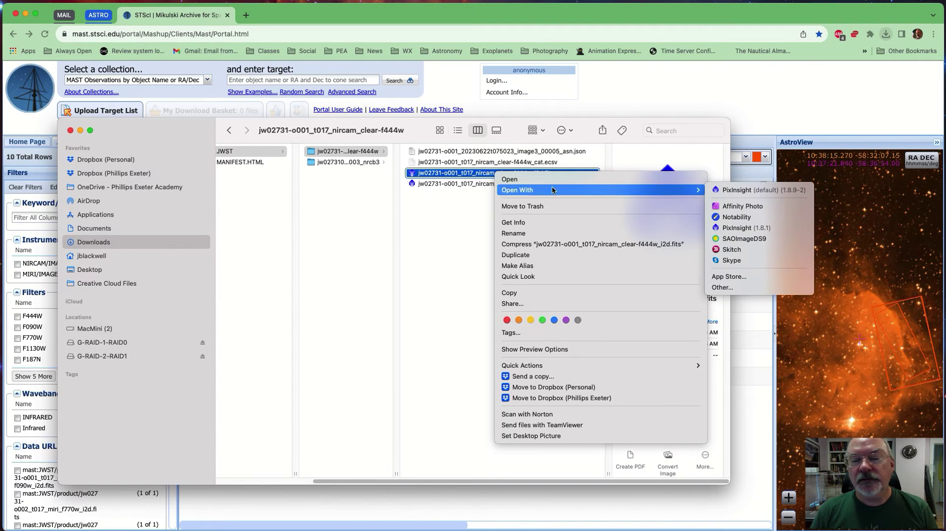
click(746, 187)
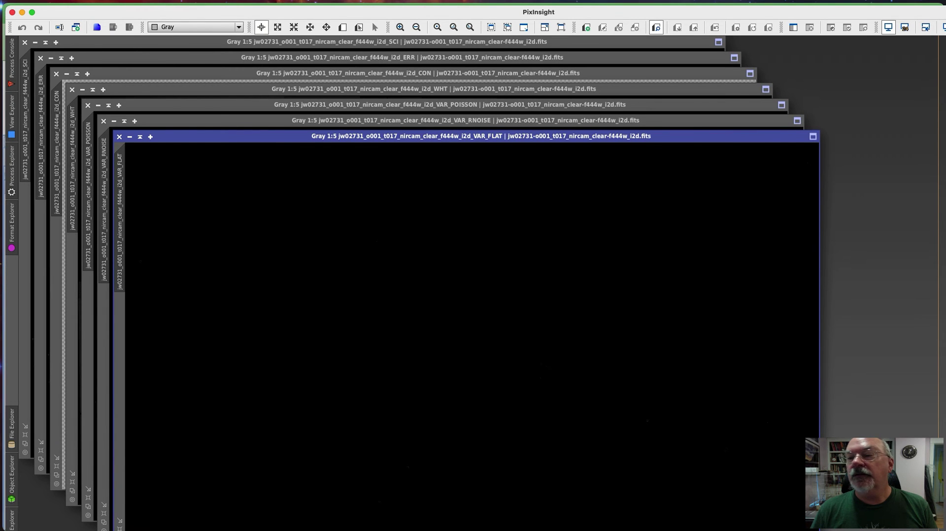
key(super+a)
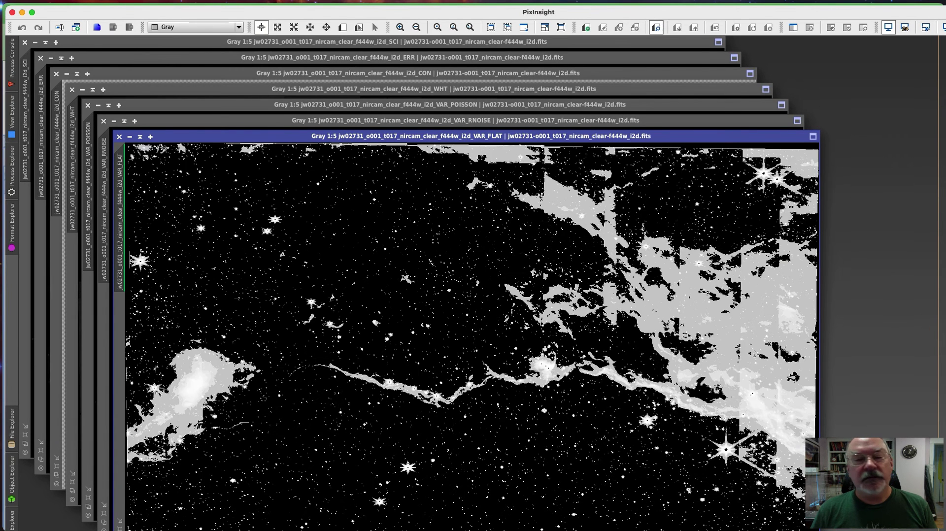
Step: Close the VAR_FLAT, CON and ERR windows, then apply a weaker STF auto-stretch to SCI
click(119, 136)
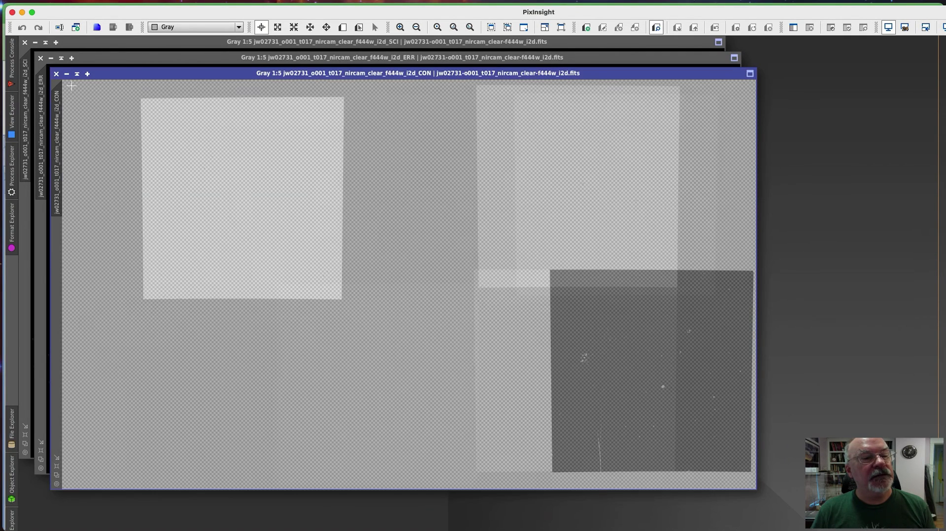
click(57, 74)
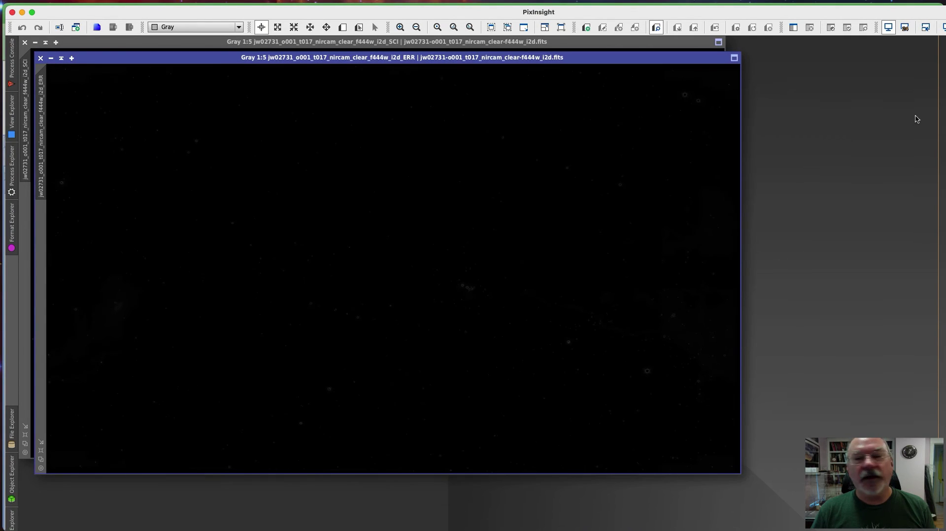
key(super+a)
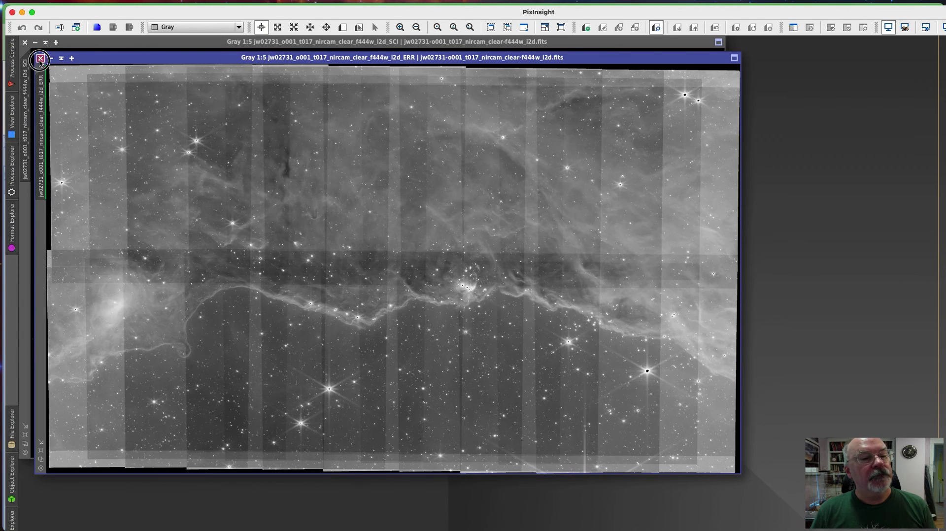
click(41, 58)
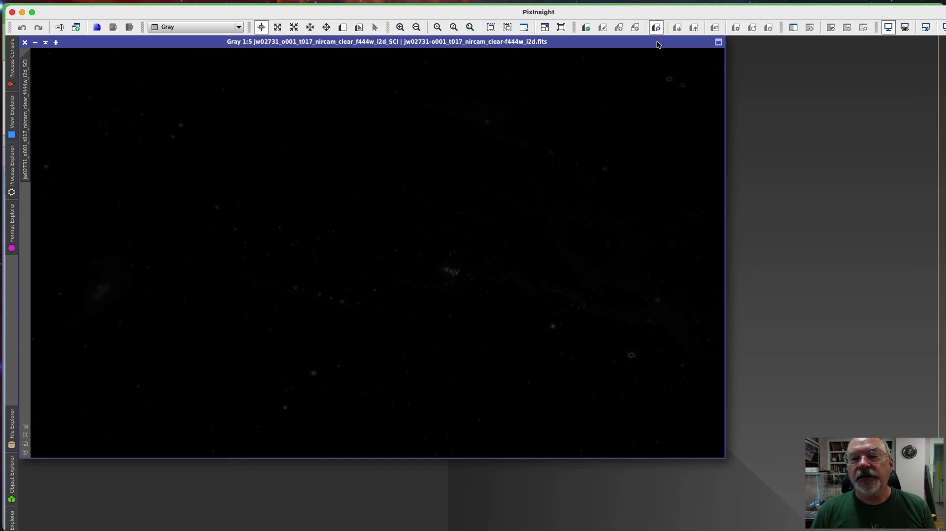
drag(662, 45, 689, 58)
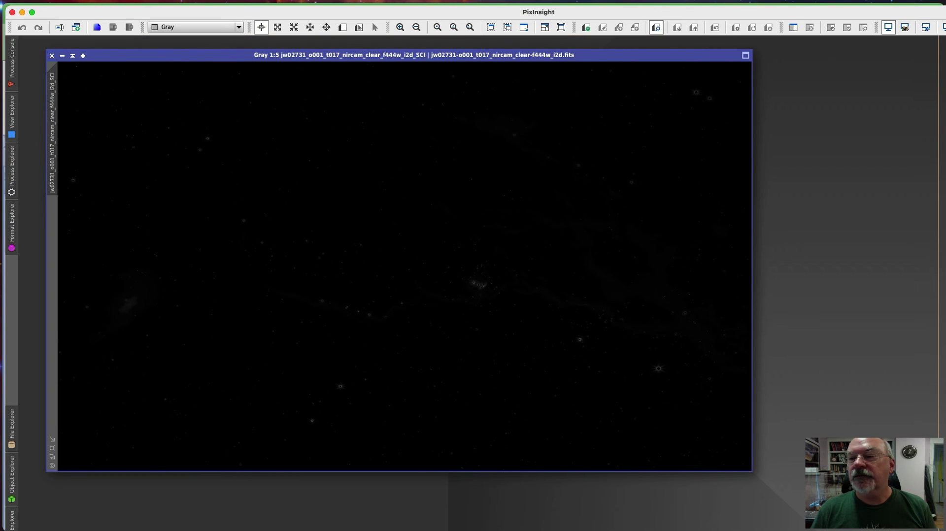
key(ctrl+a)
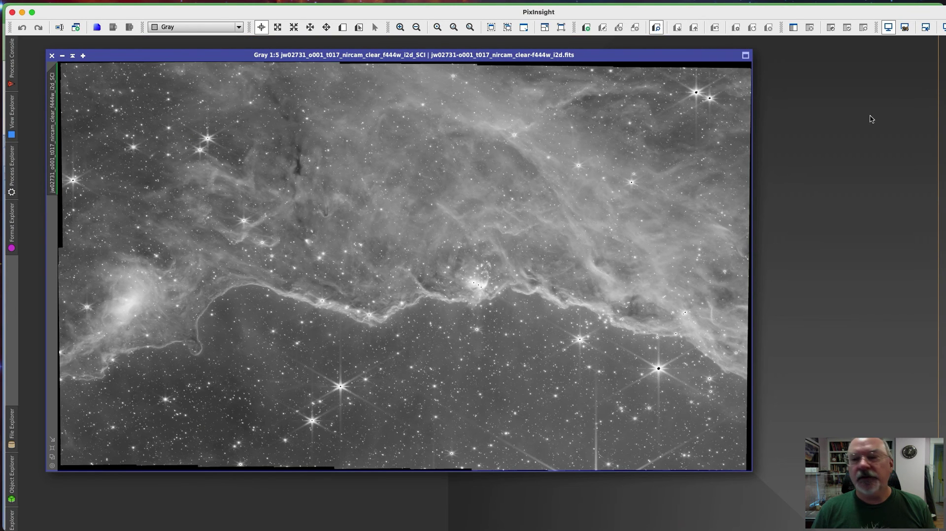
click(942, 27)
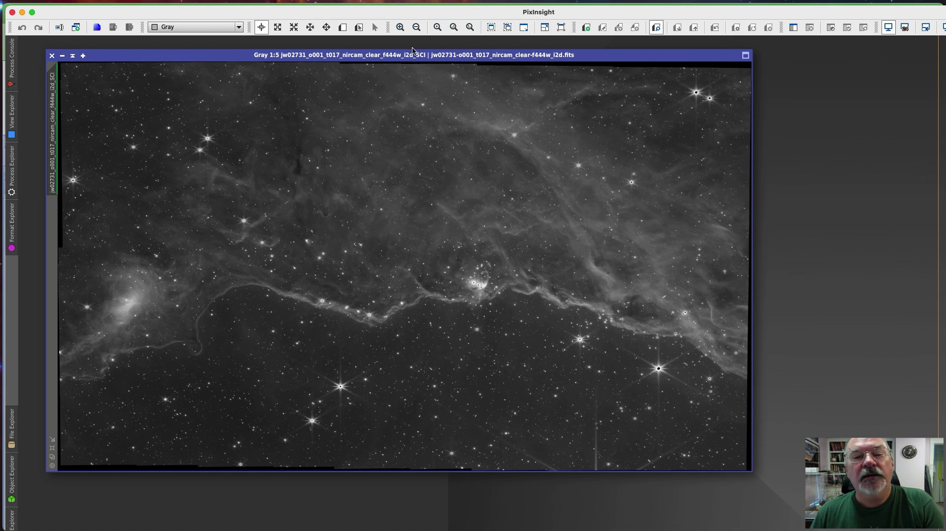
Step: Zoom the SCI image in toward full resolution
click(400, 29)
click(400, 28)
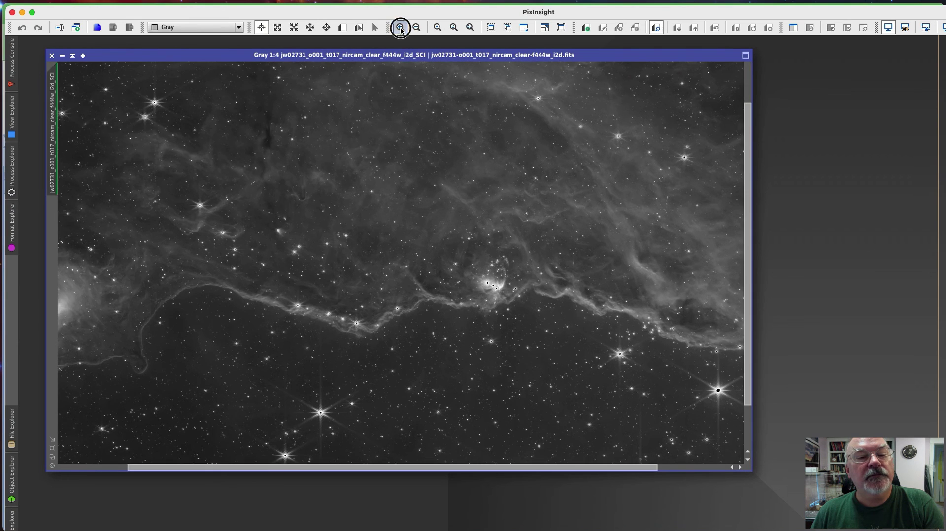
click(400, 28)
click(401, 28)
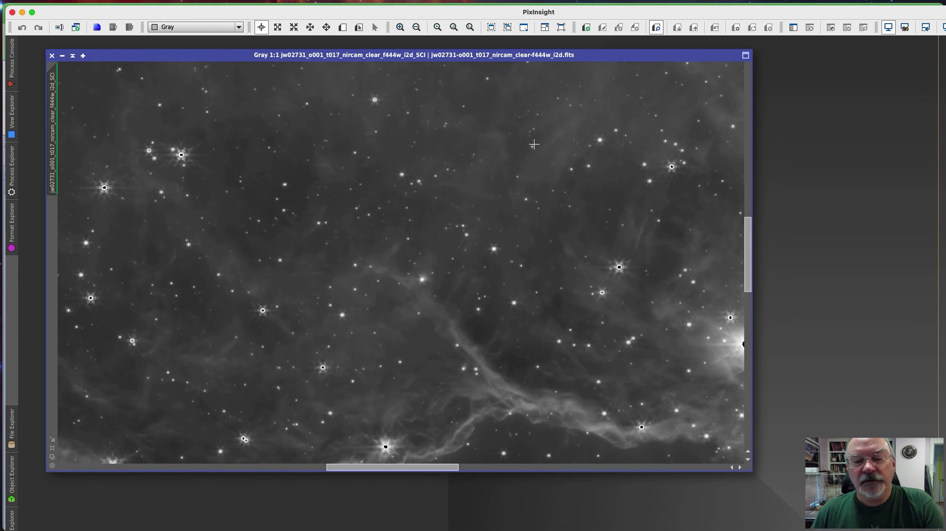
mouse_move(748, 266)
mouse_down()
mouse_move(726, 111)
mouse_move(747, 323)
mouse_move(745, 455)
mouse_move(742, 268)
mouse_up()
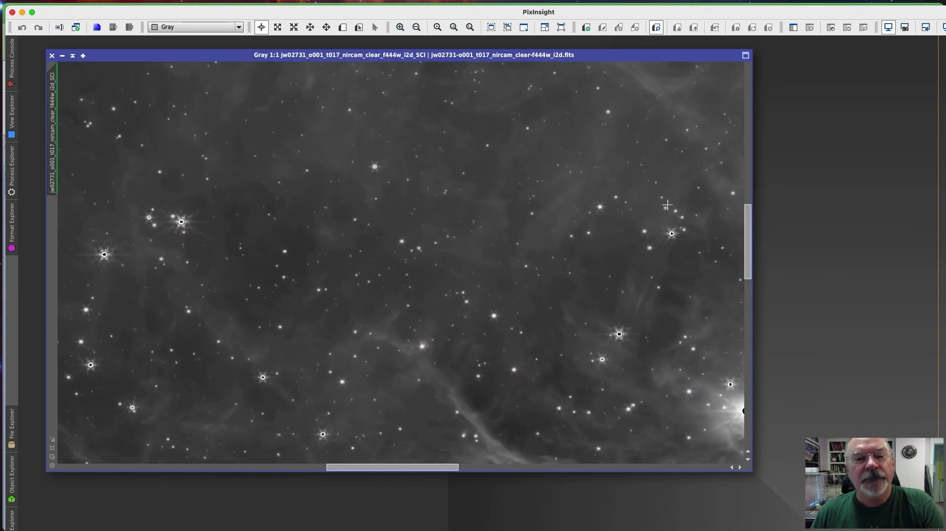
click(417, 27)
click(416, 28)
click(416, 27)
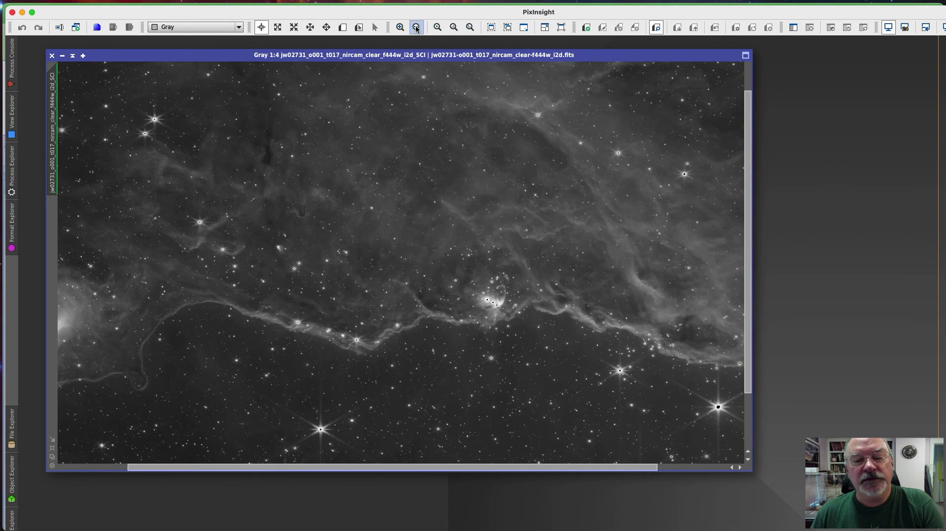
click(416, 27)
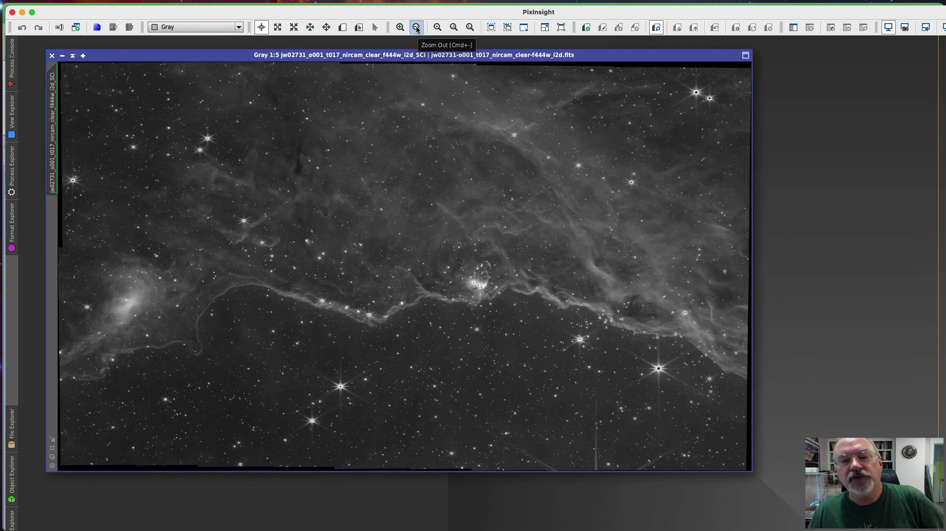